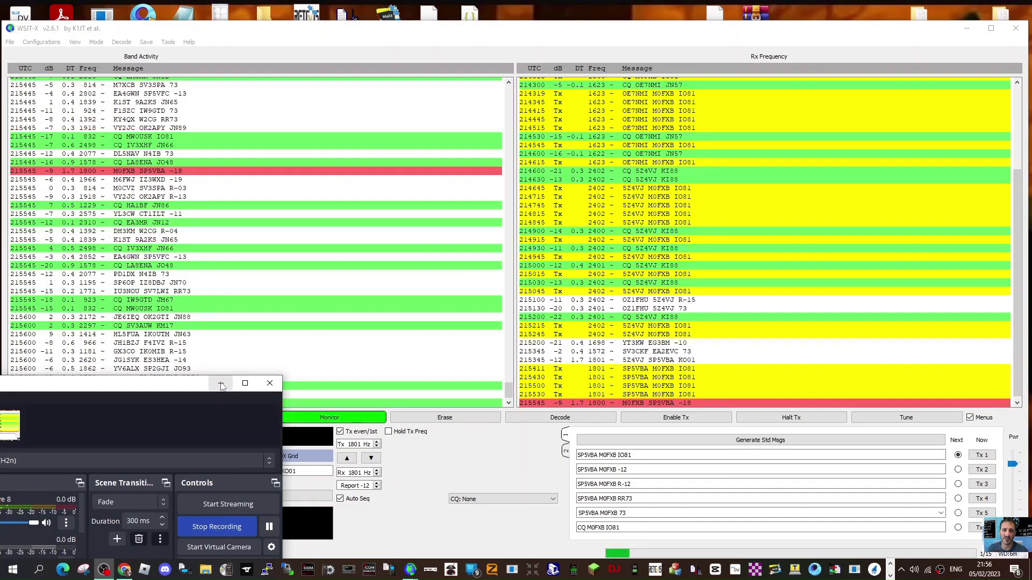
Minimise the recording software window and stretch the main WSJT-X window up to the edge of the screen
left_click(221, 385)
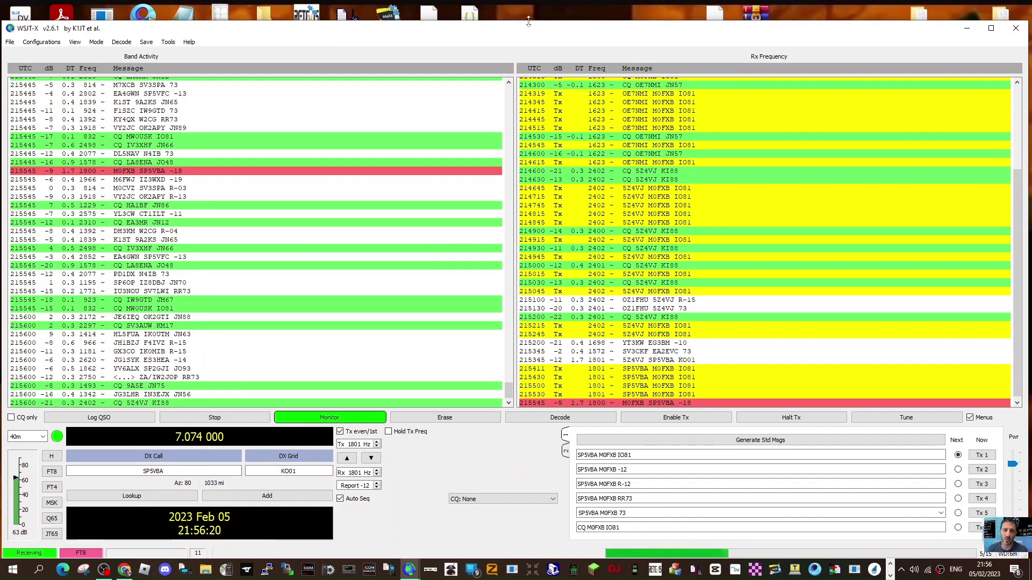
left_click_drag(529, 20, 528, 6)
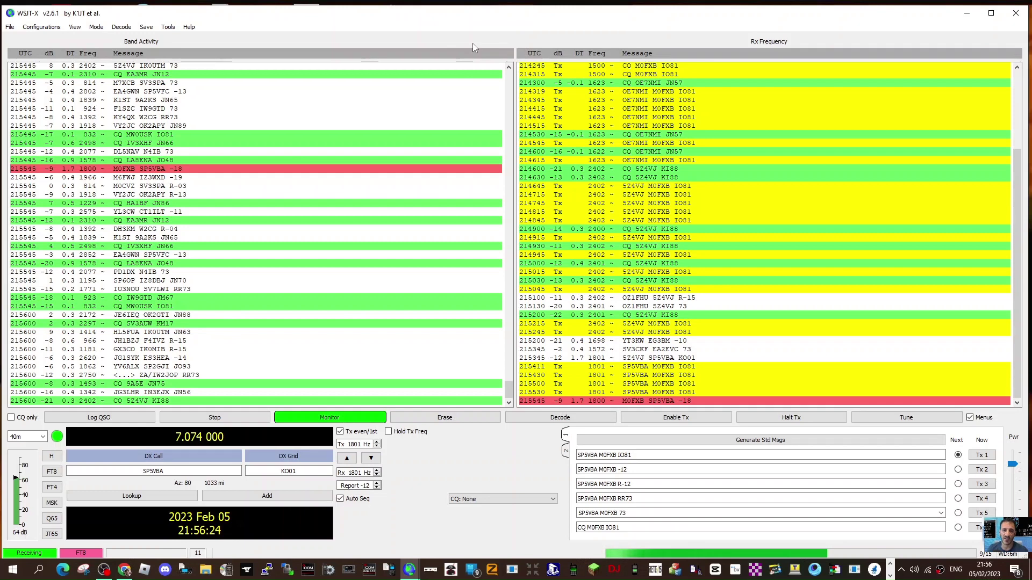
Open the radio settings, move the dialog aside and check the serial ports available for CAT control
left_click(10, 27)
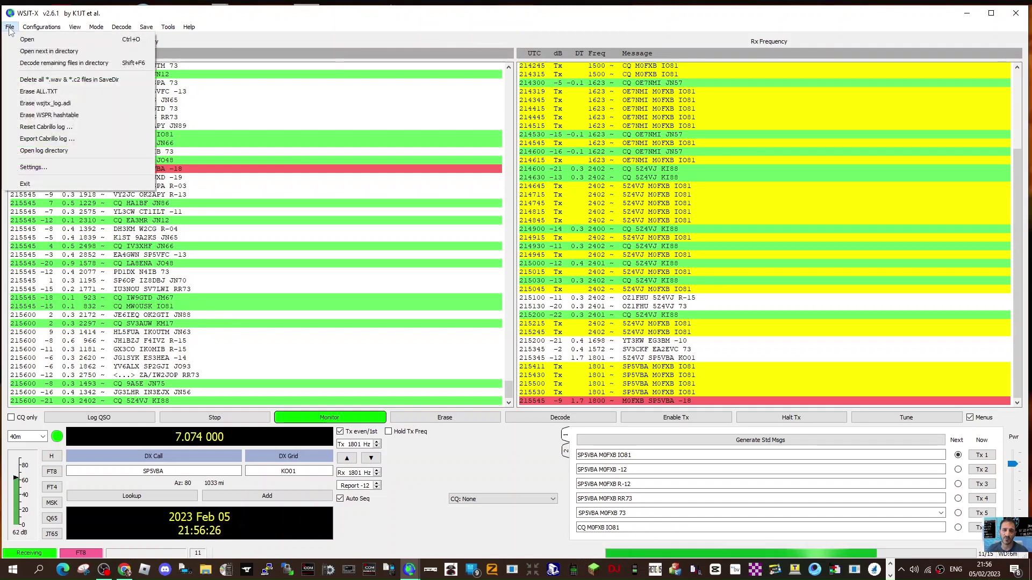
left_click(58, 170)
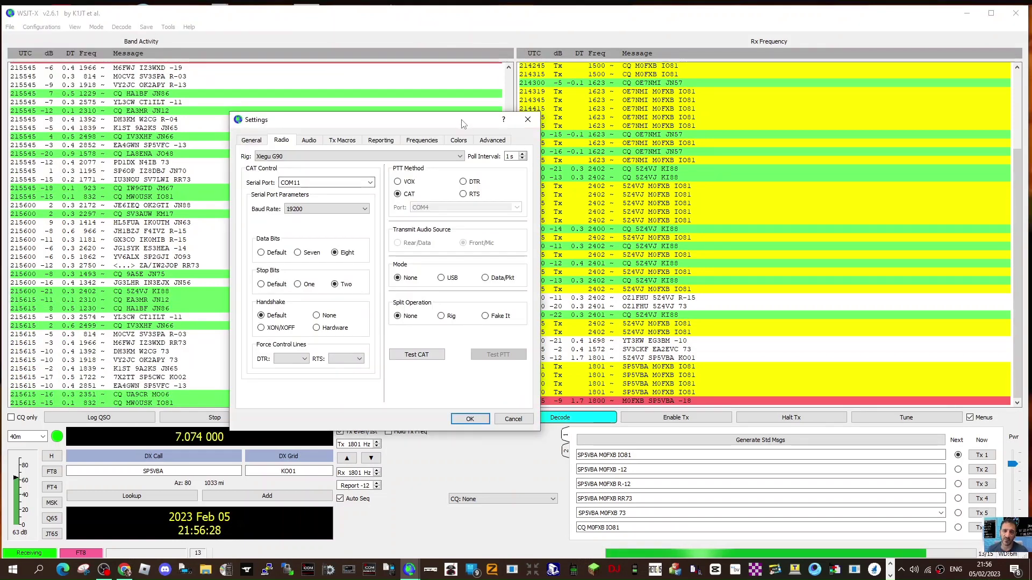
left_click_drag(464, 124, 367, 121)
left_click(274, 181)
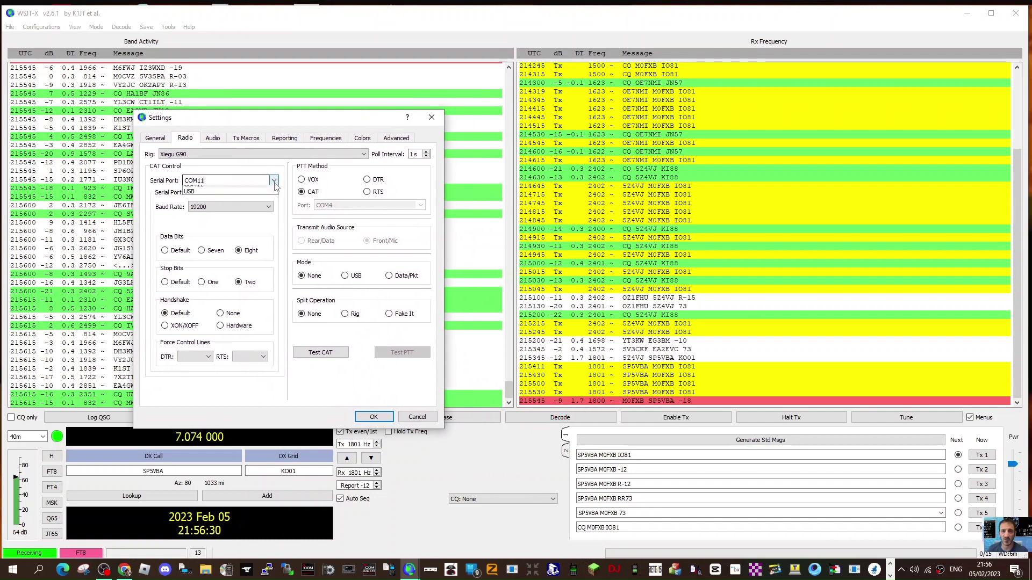
left_click(274, 181)
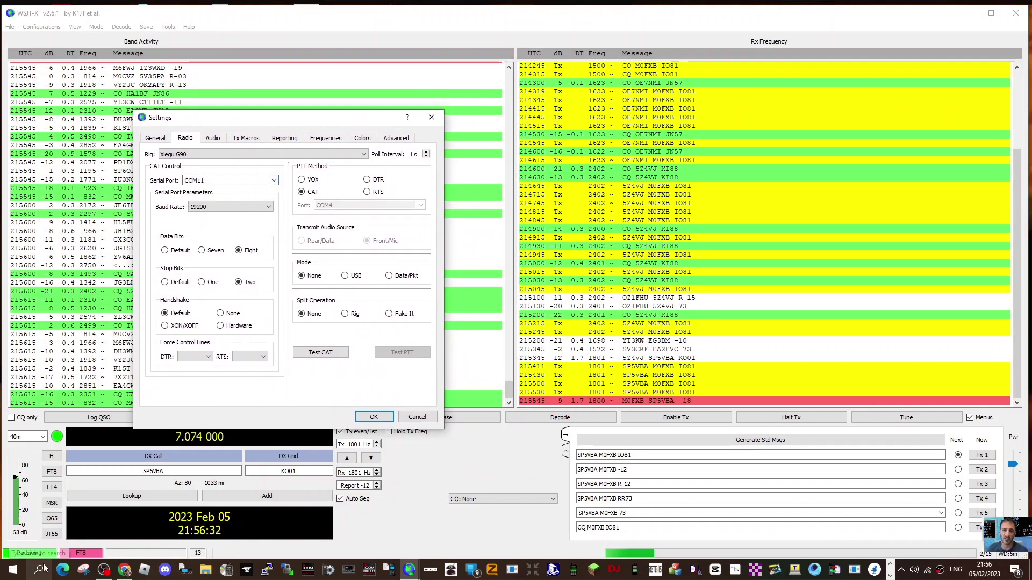
Open Device Manager and bring up the properties of the USB Serial Port (COM11)
right_click(11, 570)
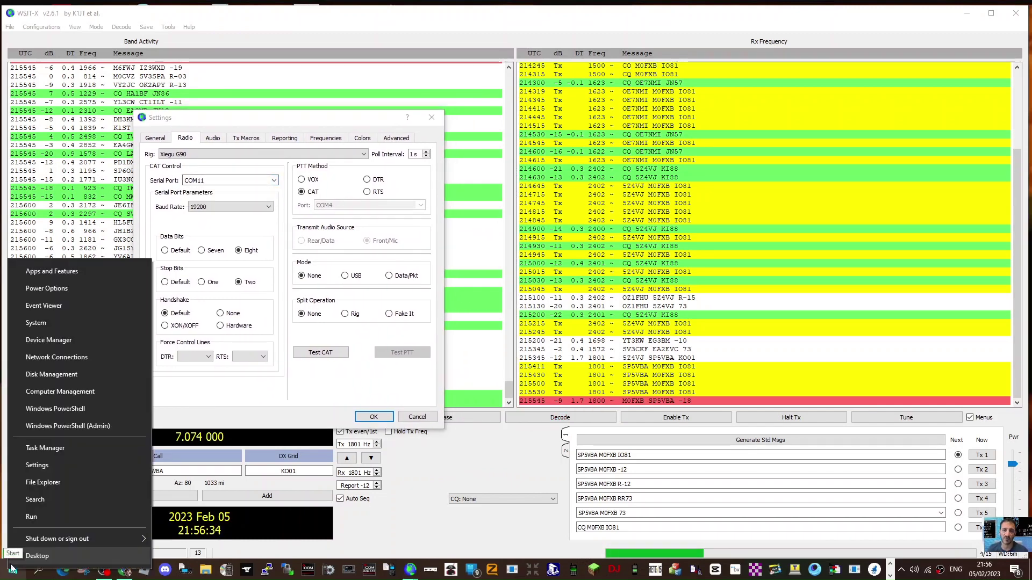
left_click(57, 340)
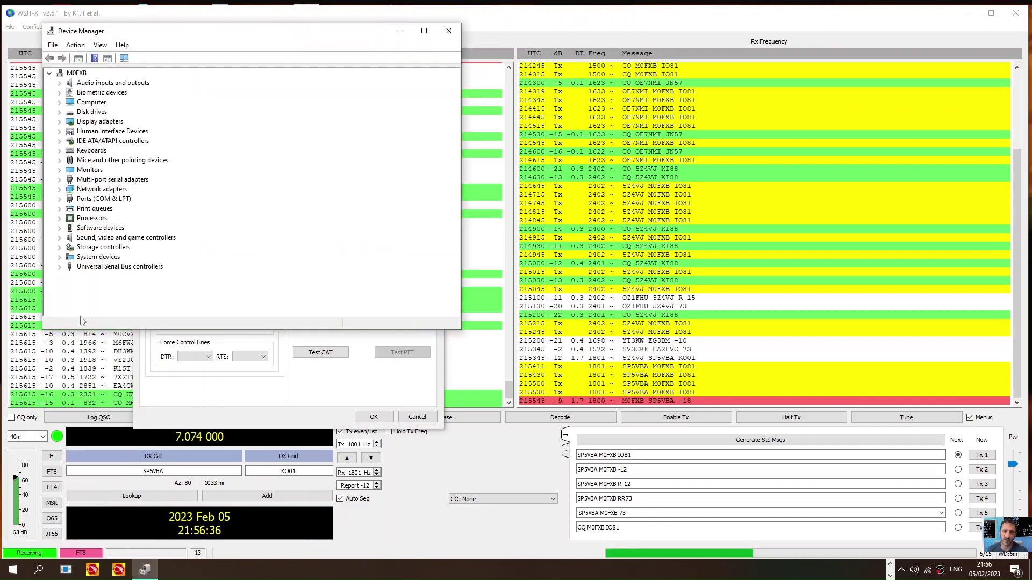
double_click(126, 199)
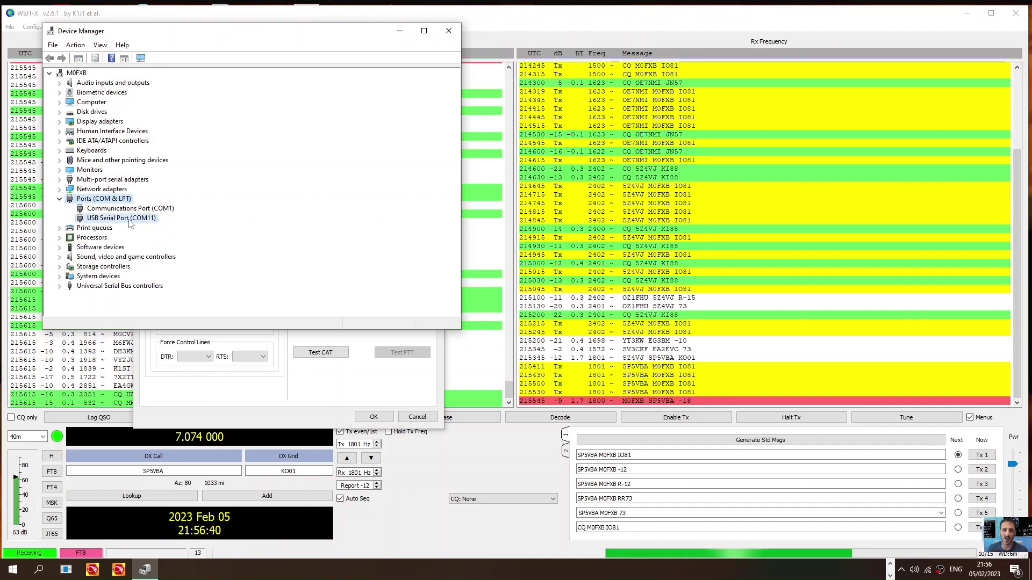
right_click(129, 221)
left_click(163, 281)
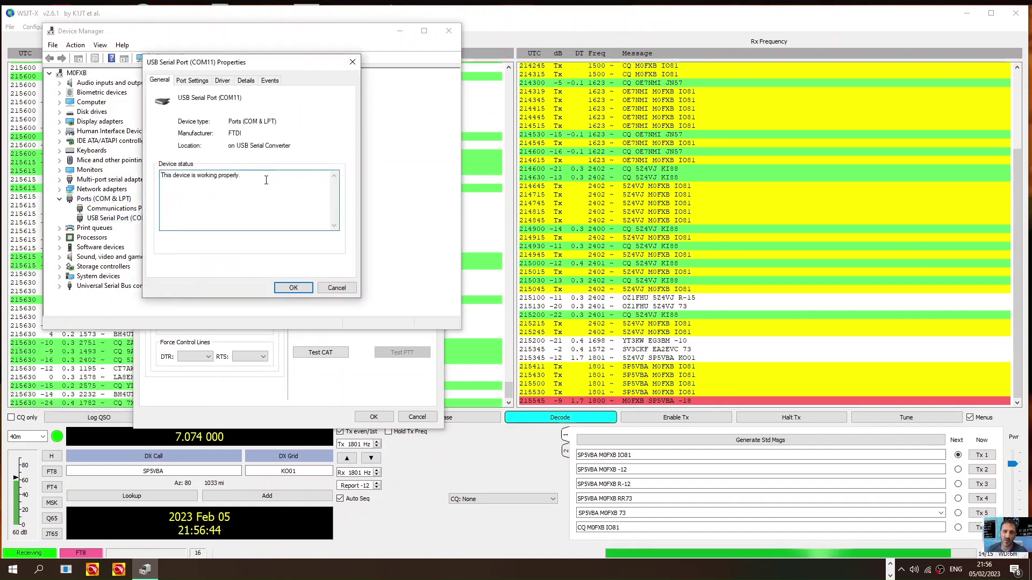
Review the COM11 port settings, including bits per second, and close the properties and Device Manager
left_click(194, 81)
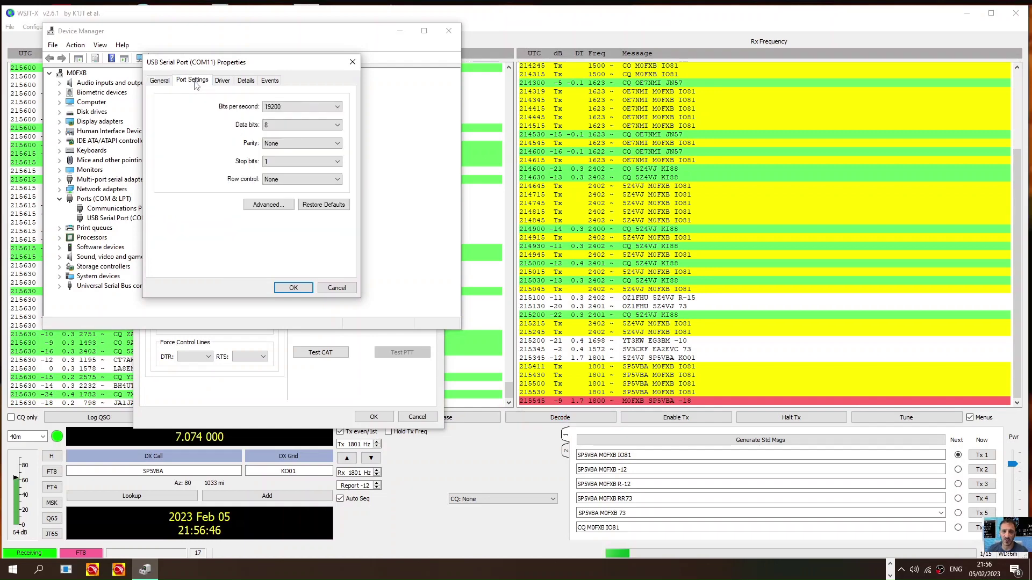
left_click(162, 81)
left_click(192, 80)
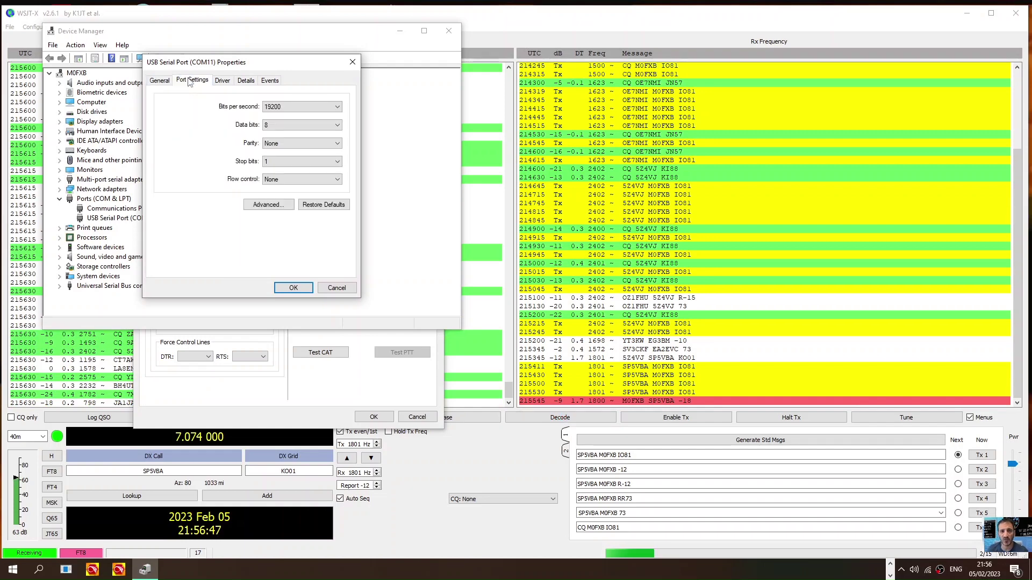
left_click(338, 109)
left_click(272, 133)
key("Tab")
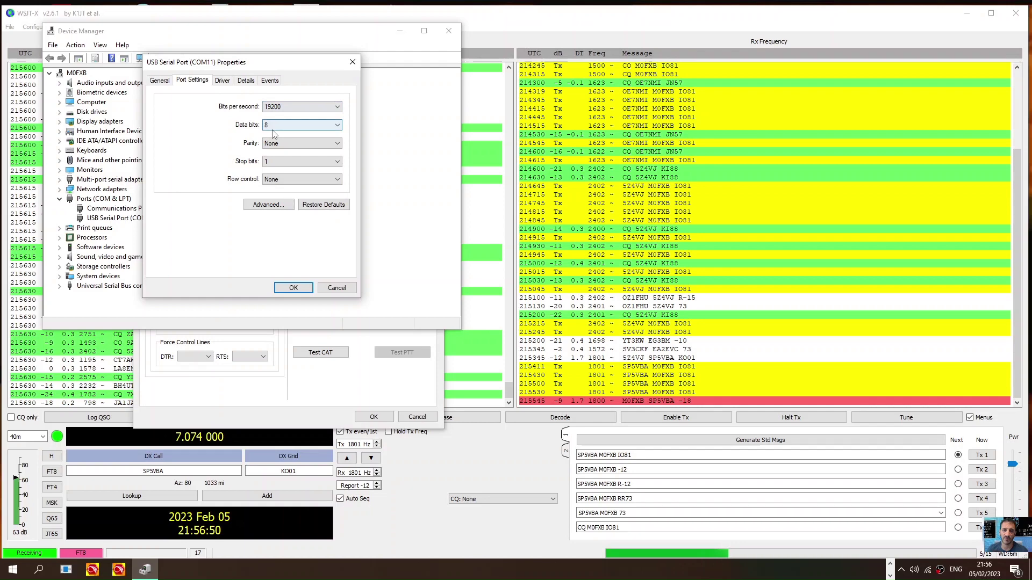
left_click(294, 288)
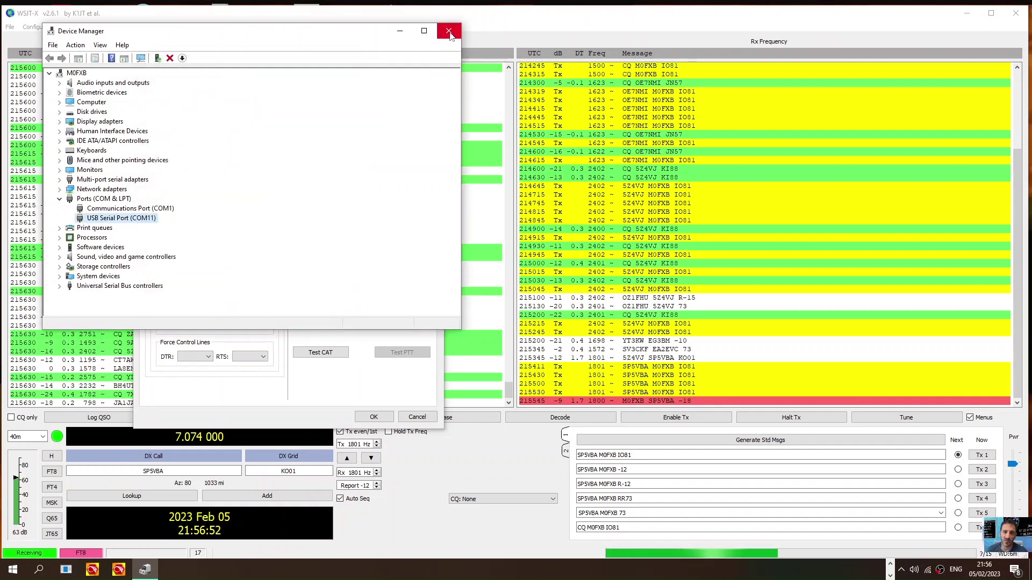
left_click(450, 32)
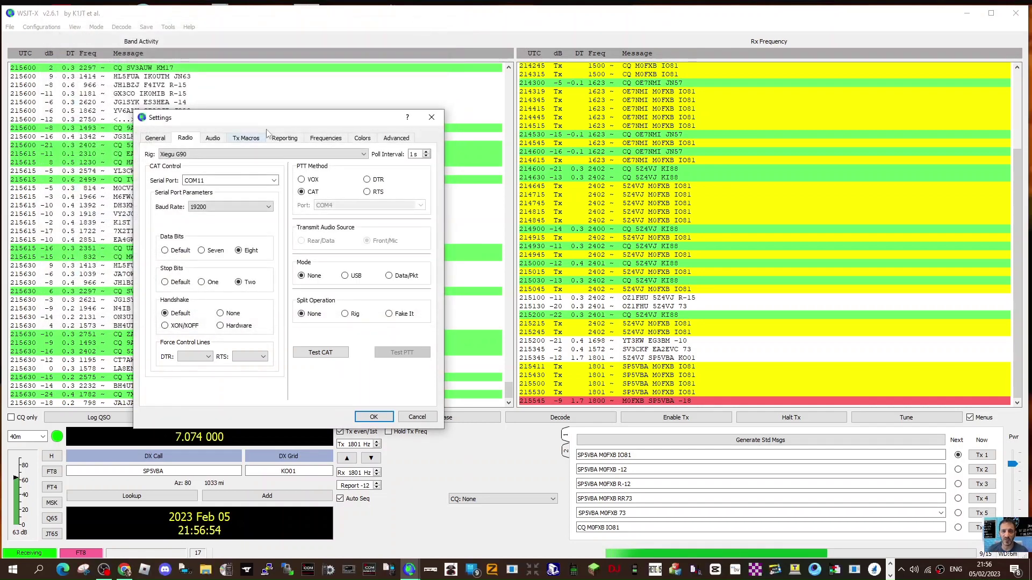
Review the station details in the general settings and return to the radio settings
left_click_drag(266, 118, 251, 138)
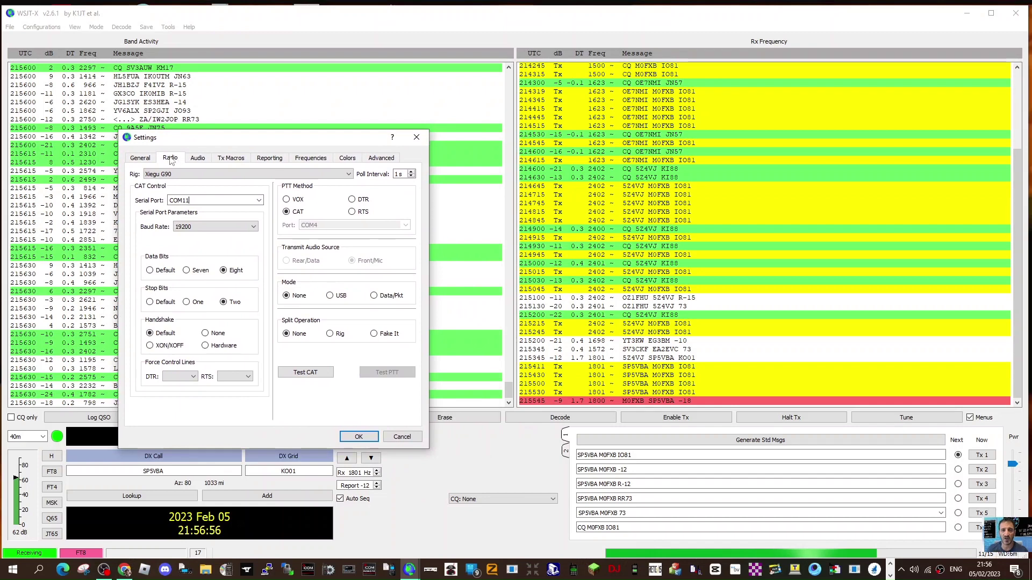
left_click(141, 159)
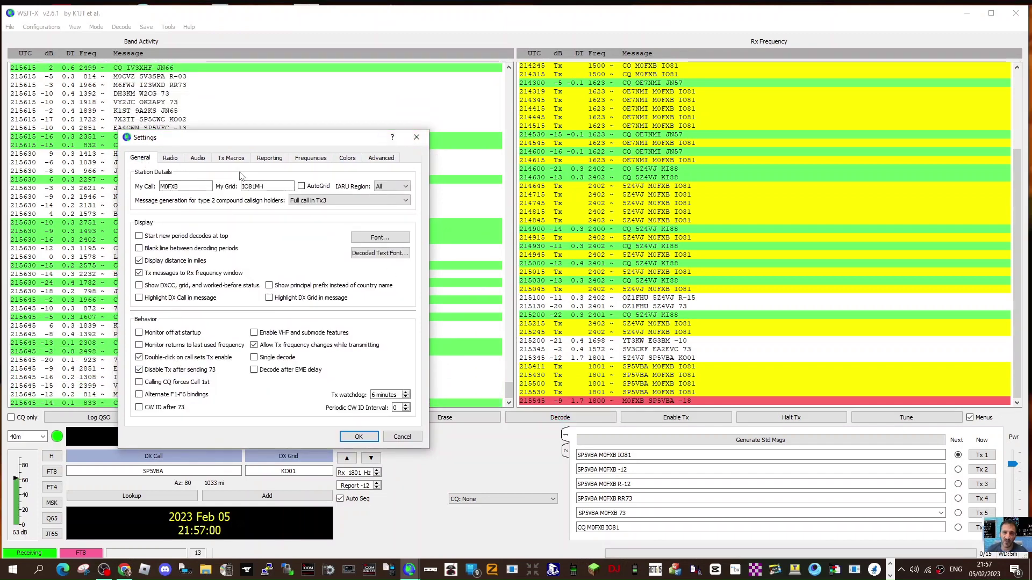
left_click(170, 159)
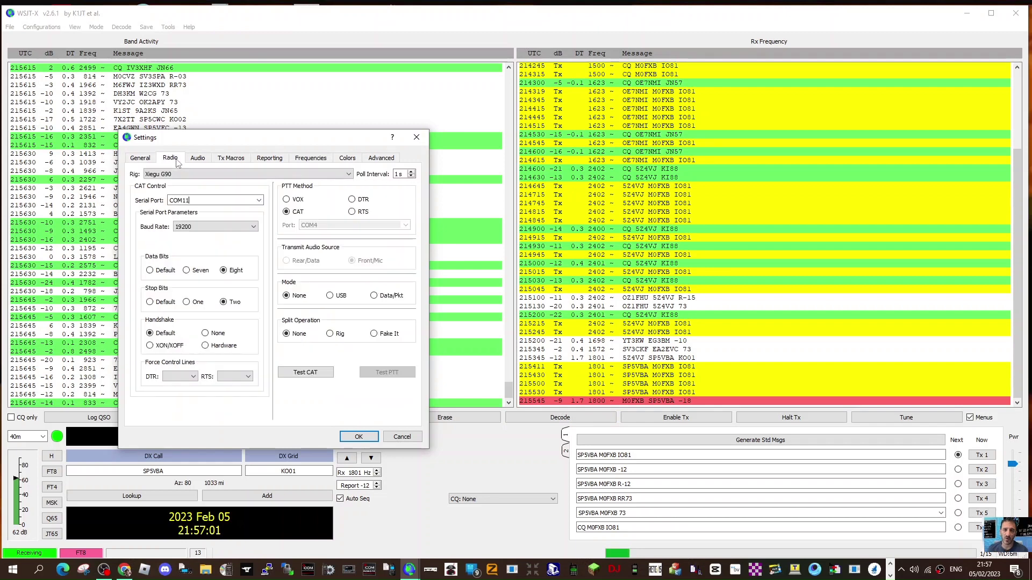
Check the rig model list and choose COM11 as the serial port for the Xiegu G90
left_click(349, 174)
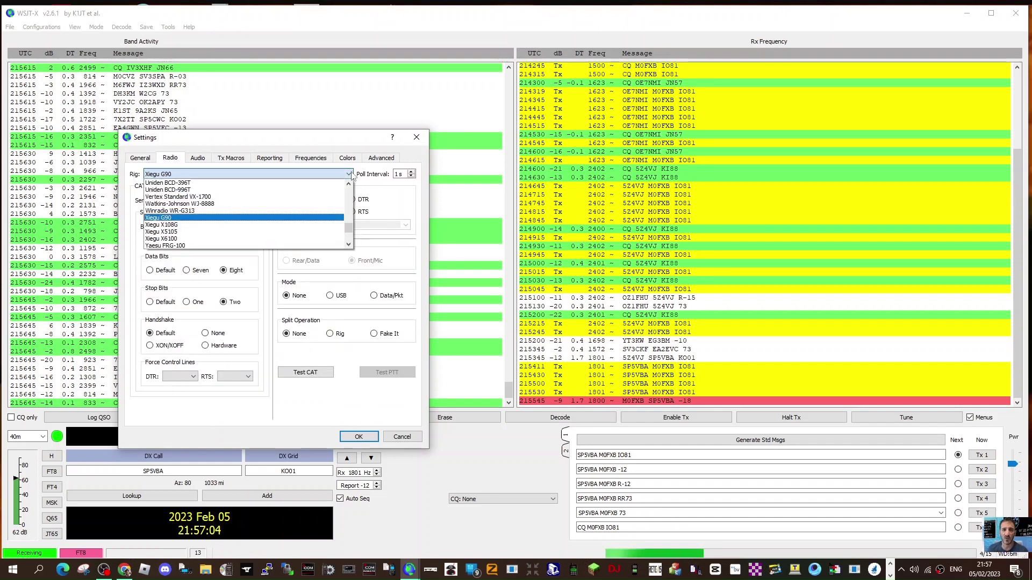
left_click(352, 175)
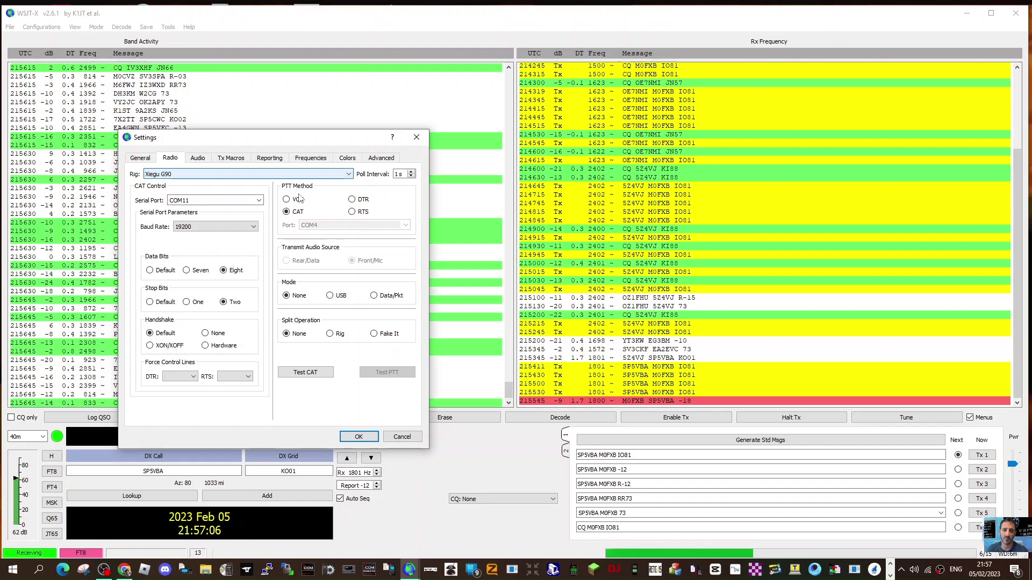
left_click(259, 200)
left_click(182, 208)
left_click(183, 228)
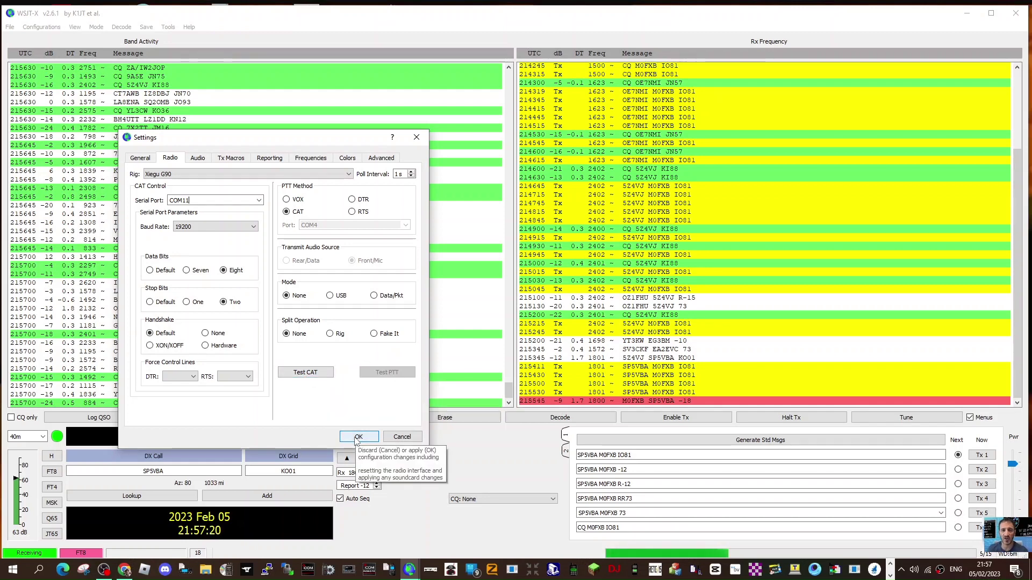
Open the audio settings and check the list of soundcard input devices
left_click(197, 158)
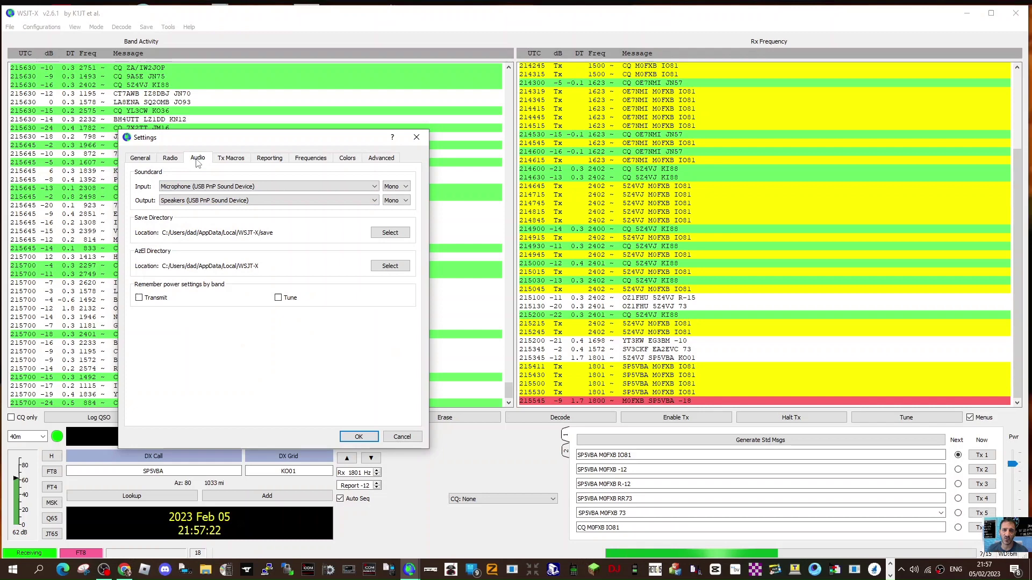
left_click_drag(305, 140, 263, 138)
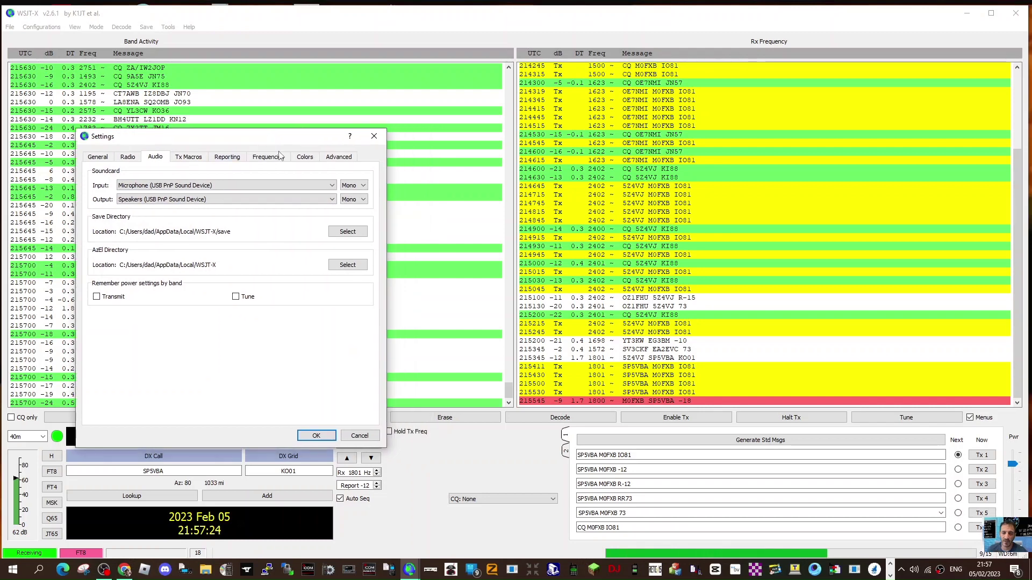
left_click(332, 186)
left_click(335, 188)
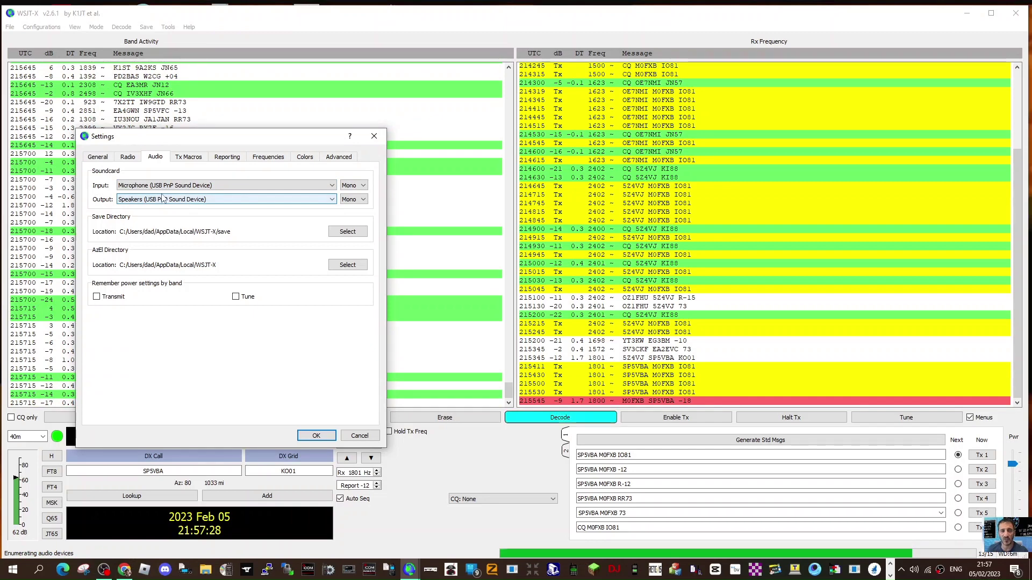
left_click(333, 187)
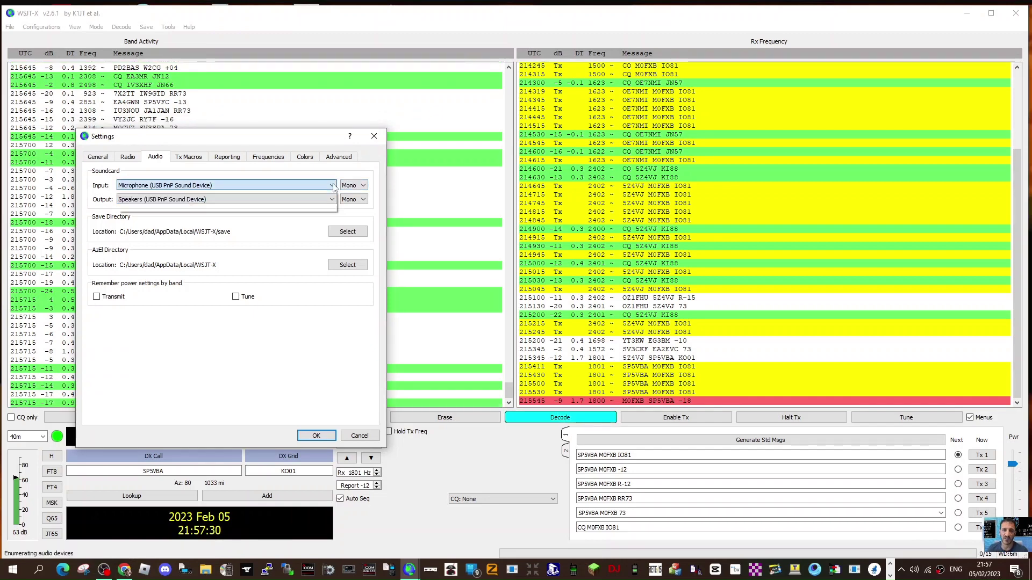
left_click(334, 187)
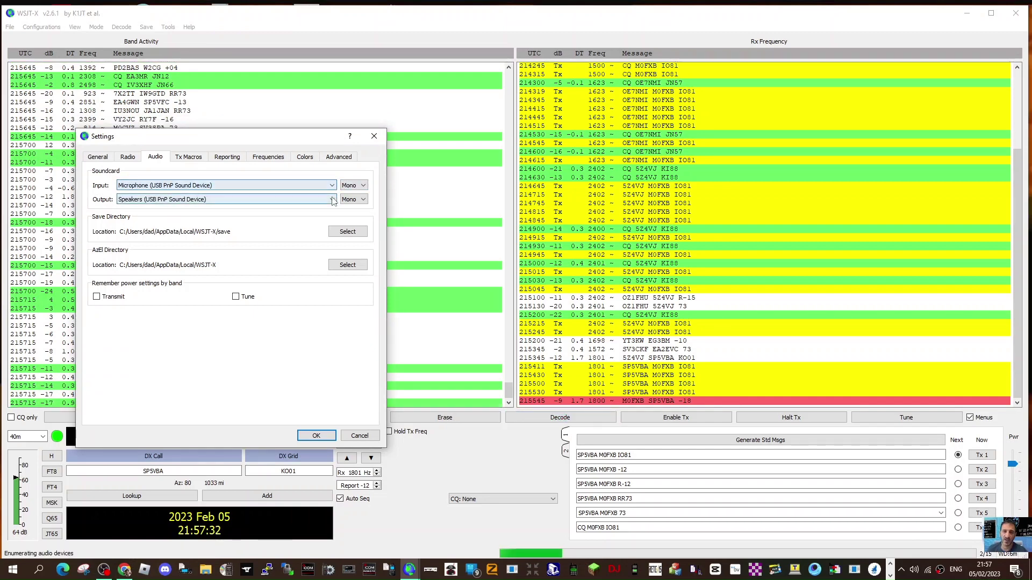
Select Speakers (USB PnP Sound Device) as the soundcard output and apply the settings
left_click(332, 200)
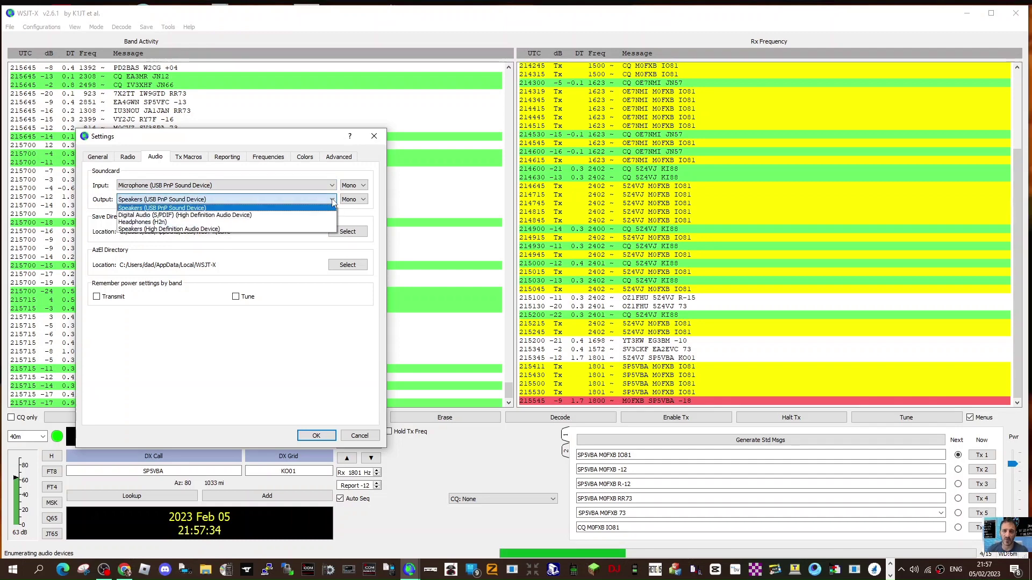
left_click(181, 208)
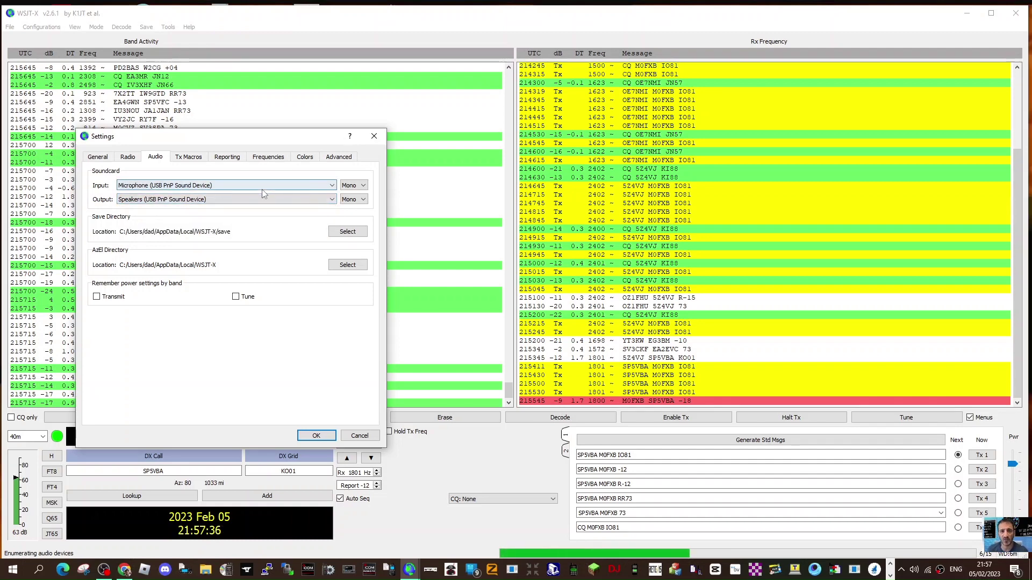
left_click(316, 436)
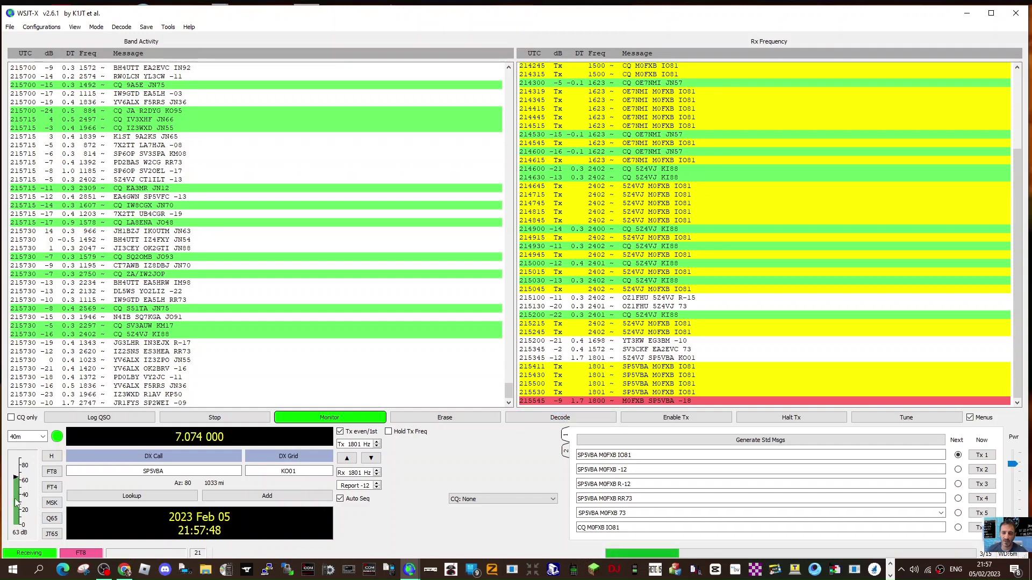
View the list of available bands and frequencies and close it without choosing another one
left_click(43, 440)
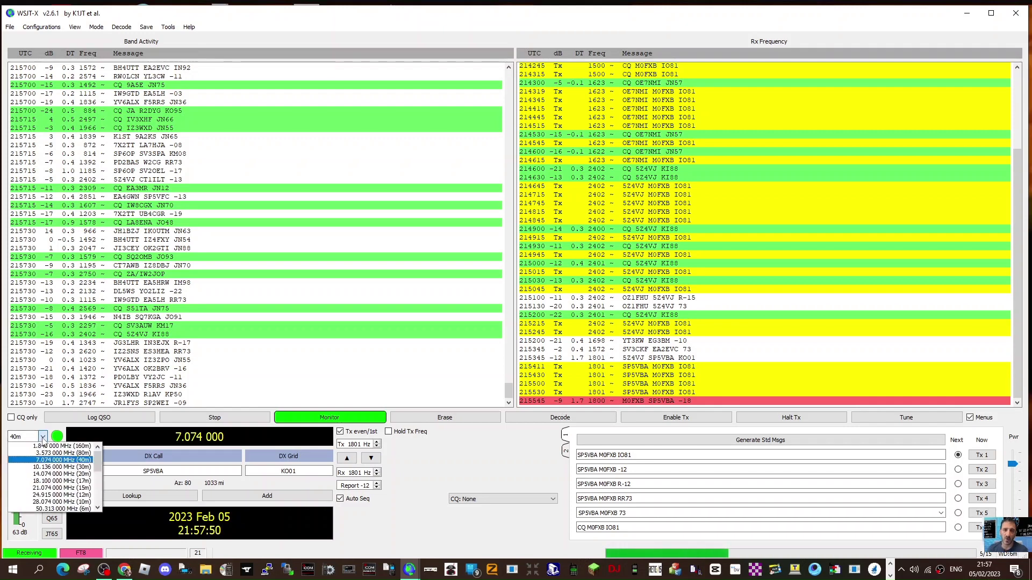
left_click(43, 439)
left_click(42, 440)
key("Escape")
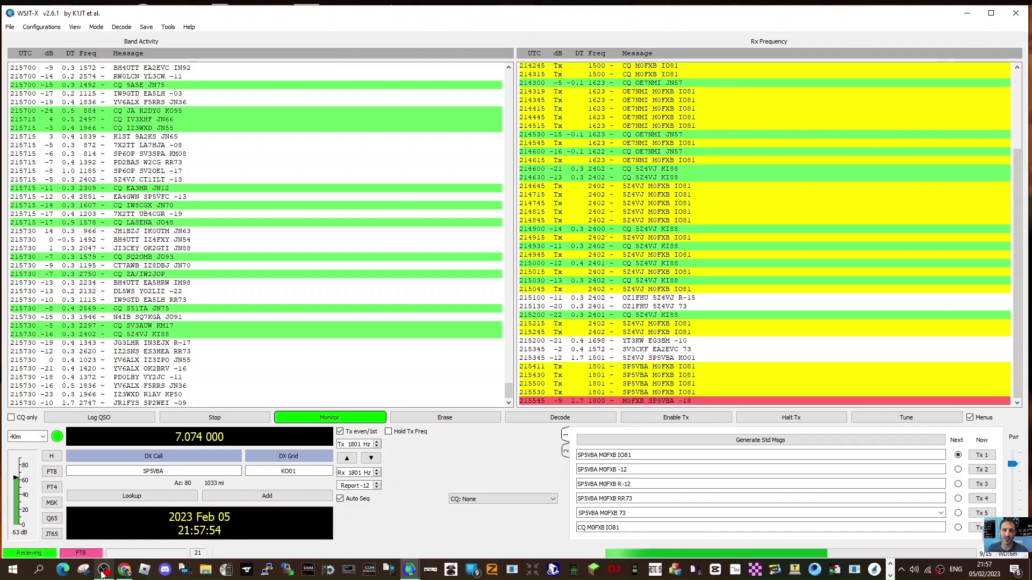
Minimise the main window, then move the Wide Graph window and enlarge it vertically
left_click(971, 17)
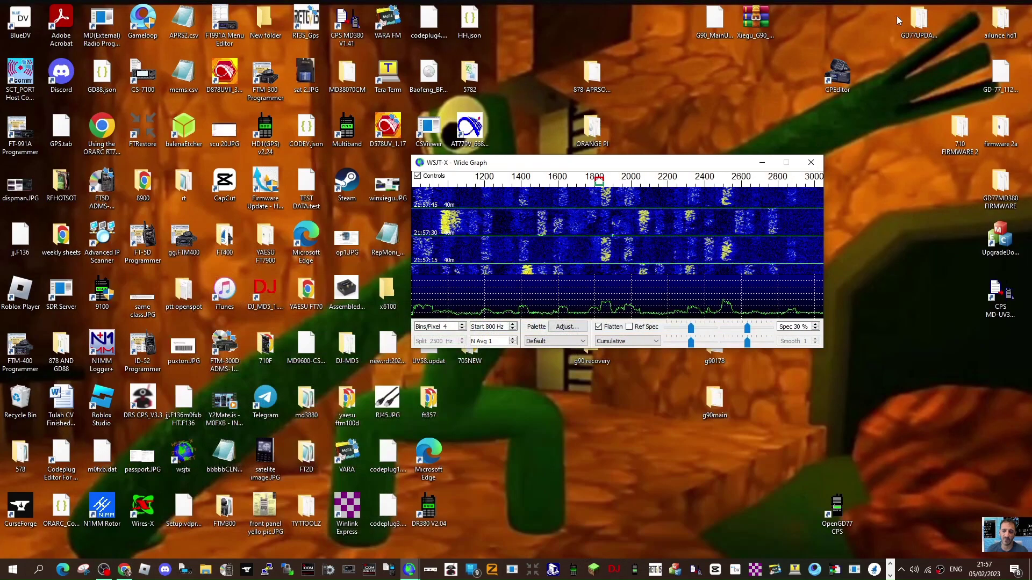
left_click_drag(549, 158, 542, 147)
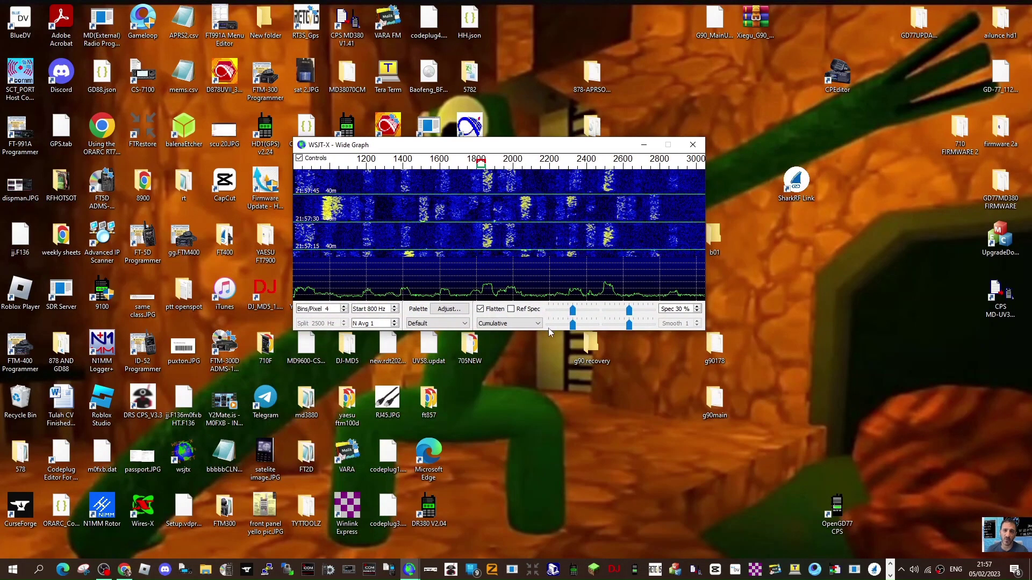
left_click_drag(549, 330, 551, 493)
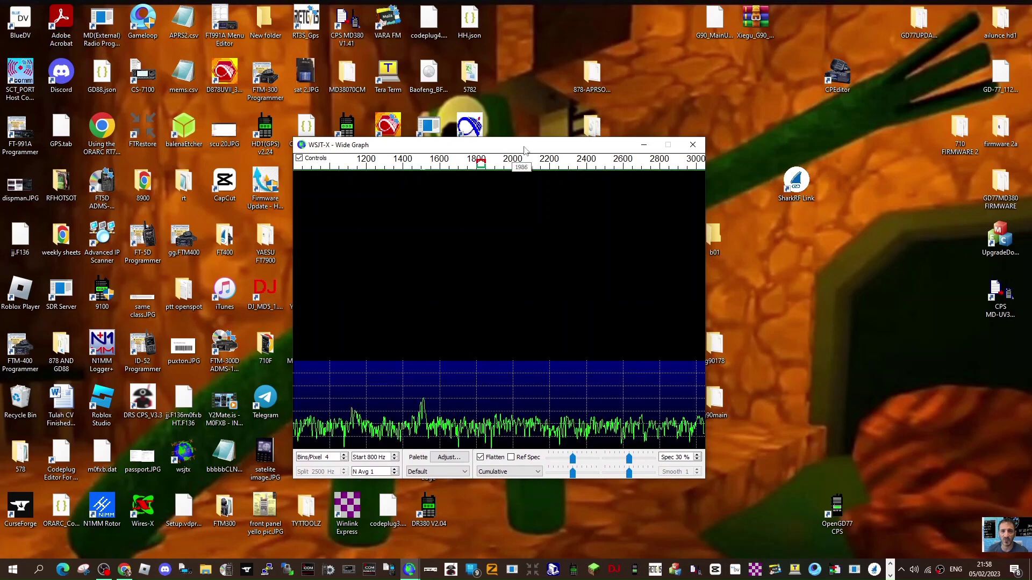
left_click_drag(516, 138, 516, 94)
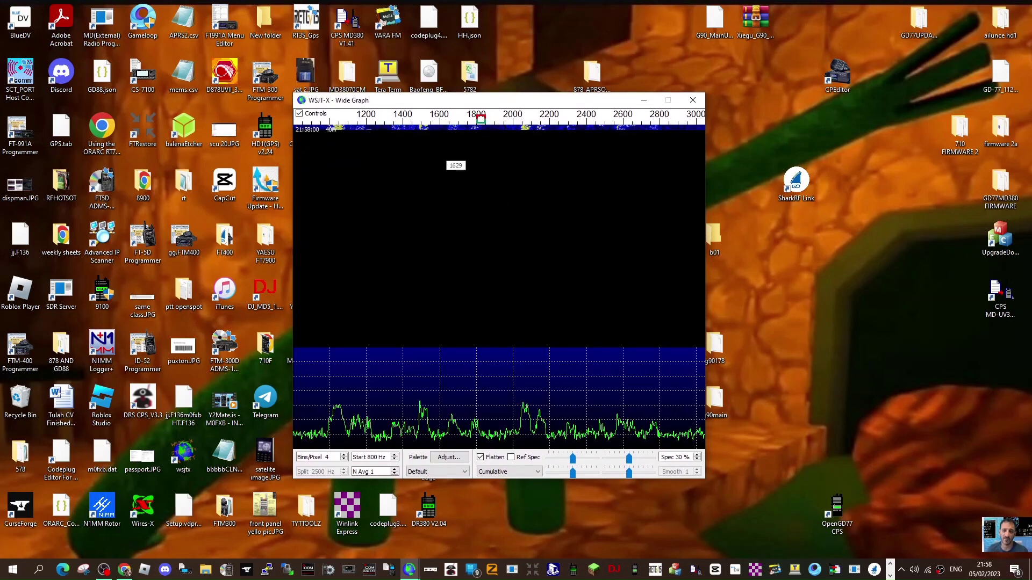
Set the Rx and Tx offset to about 1582 Hz on the Wide Graph waterfall and bring back the main window
right_click(437, 129)
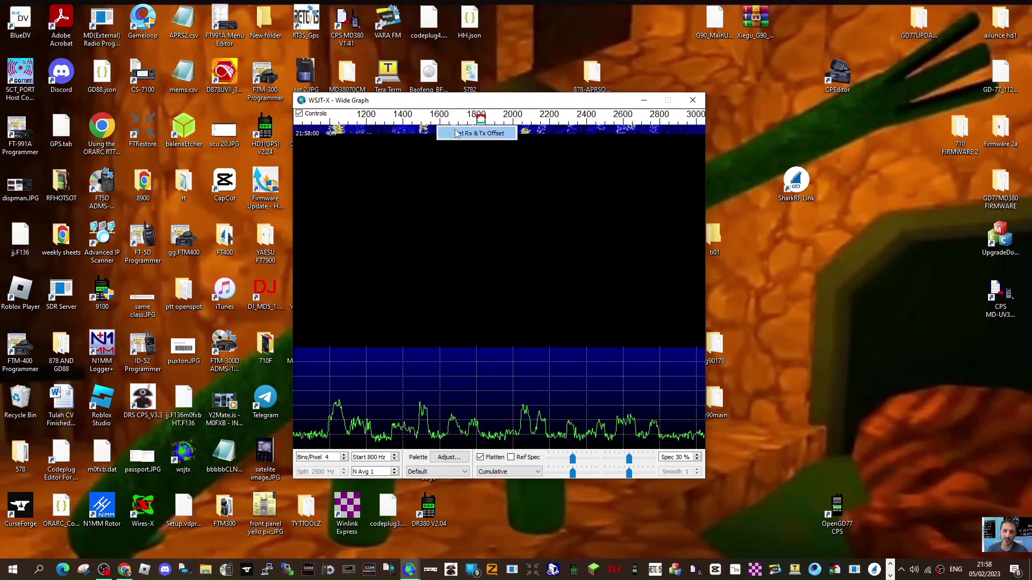
left_click(455, 133)
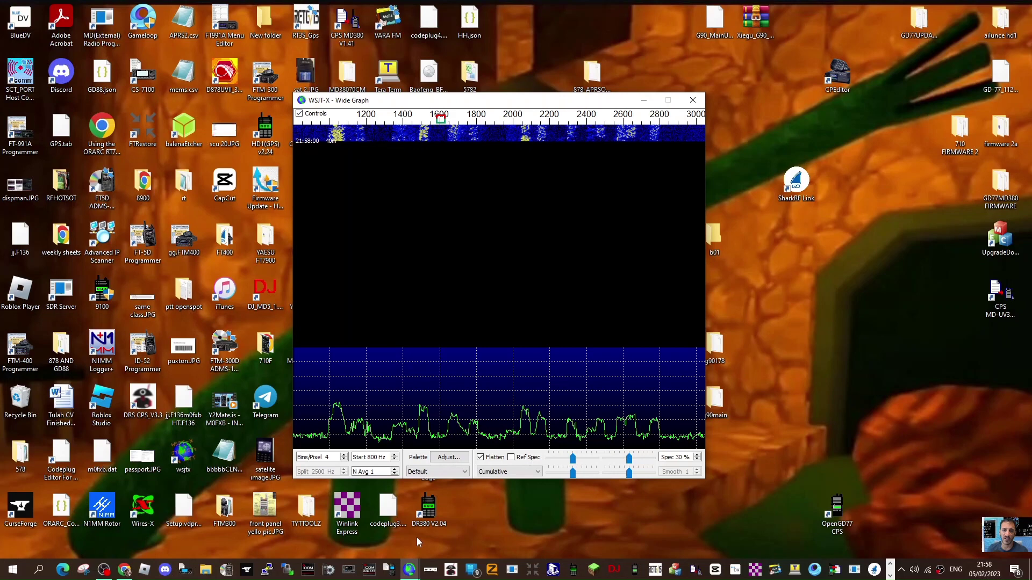
mouse_move(405, 568)
left_click(468, 492)
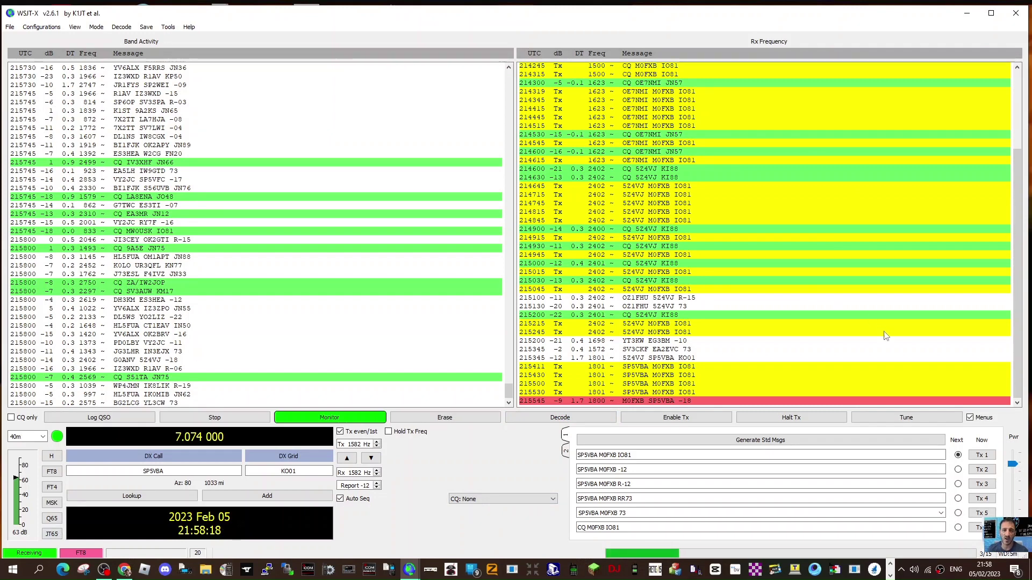
Start a transmission to the sending station in the last decoded Band Activity message at 2575 Hz, and switch Enable Tx off
double_click(152, 403)
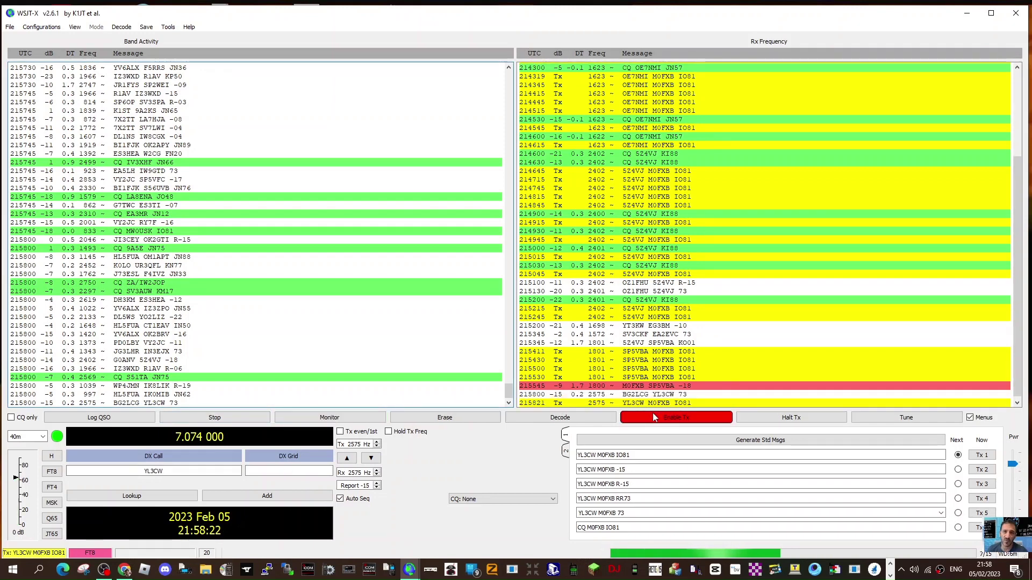
left_click(689, 422)
left_click(692, 422)
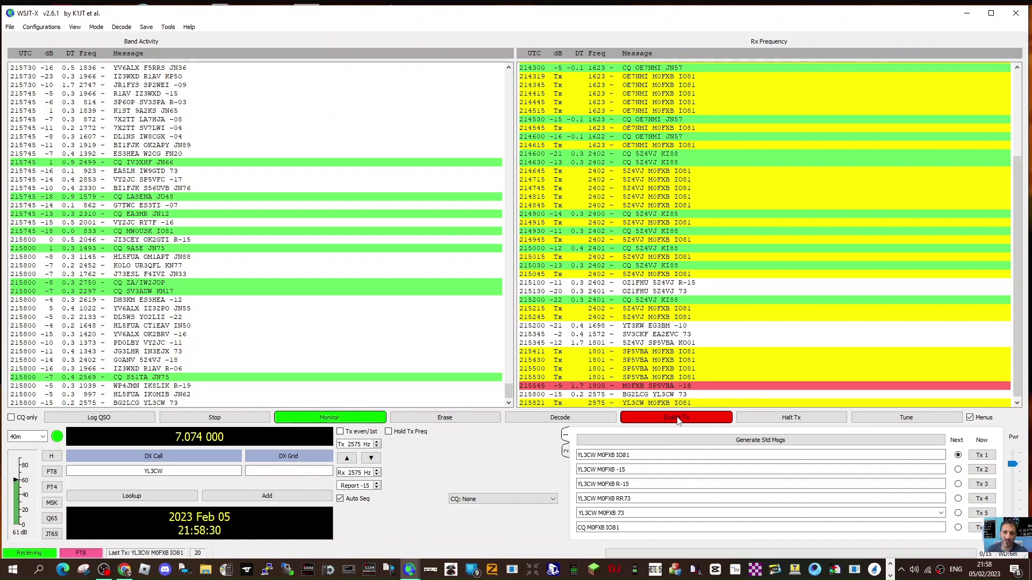
left_click(678, 418)
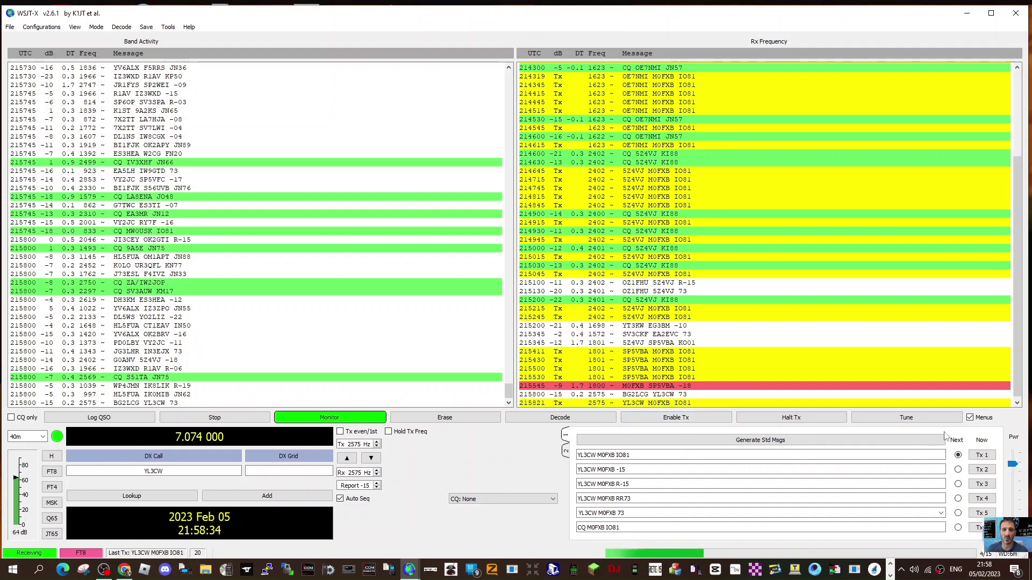
Run a Tune transmission while raising the transmit power level slightly, stop it and re-enable transmitting to the selected station
left_click(913, 421)
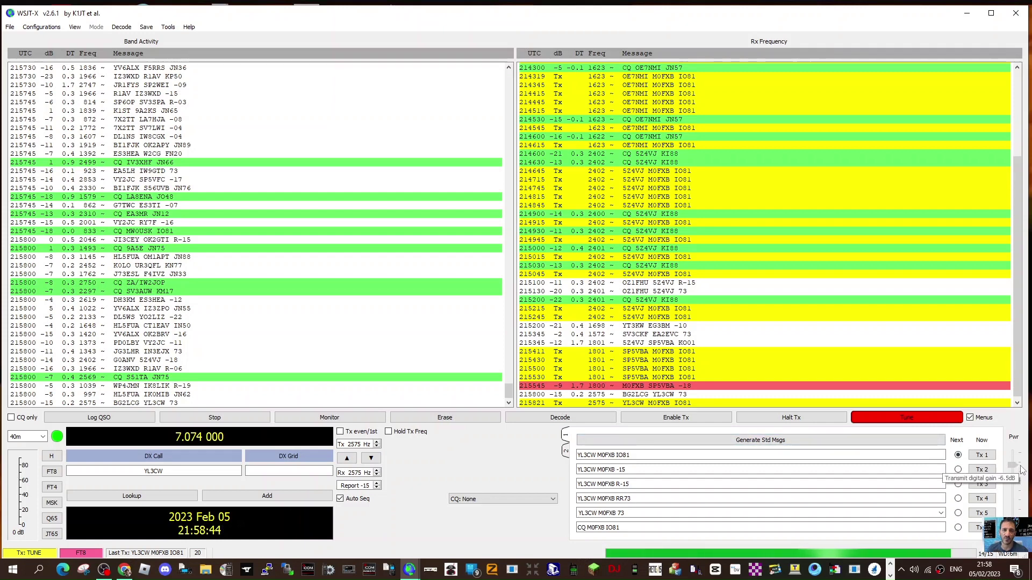
left_click(926, 420)
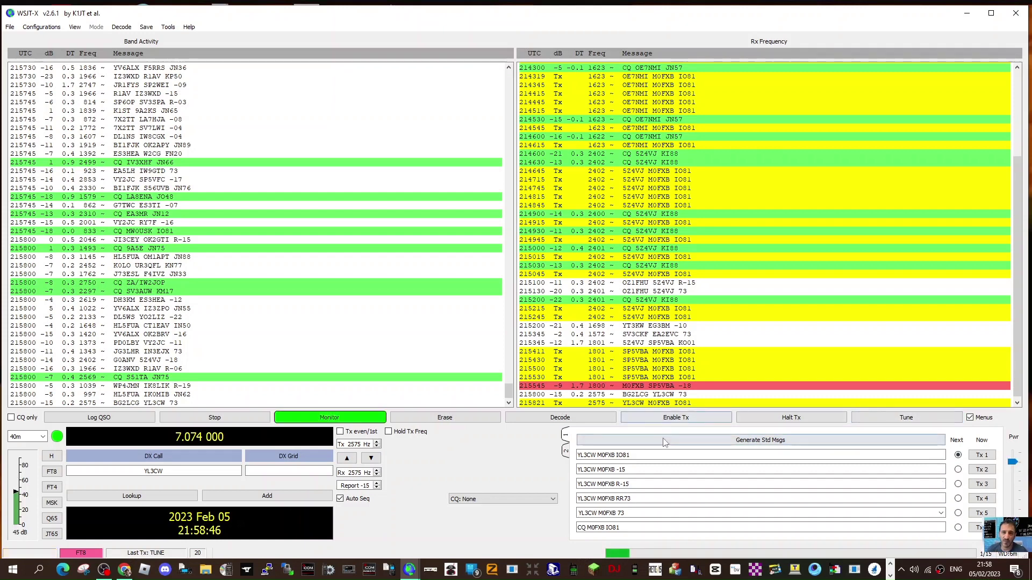
left_click(678, 420)
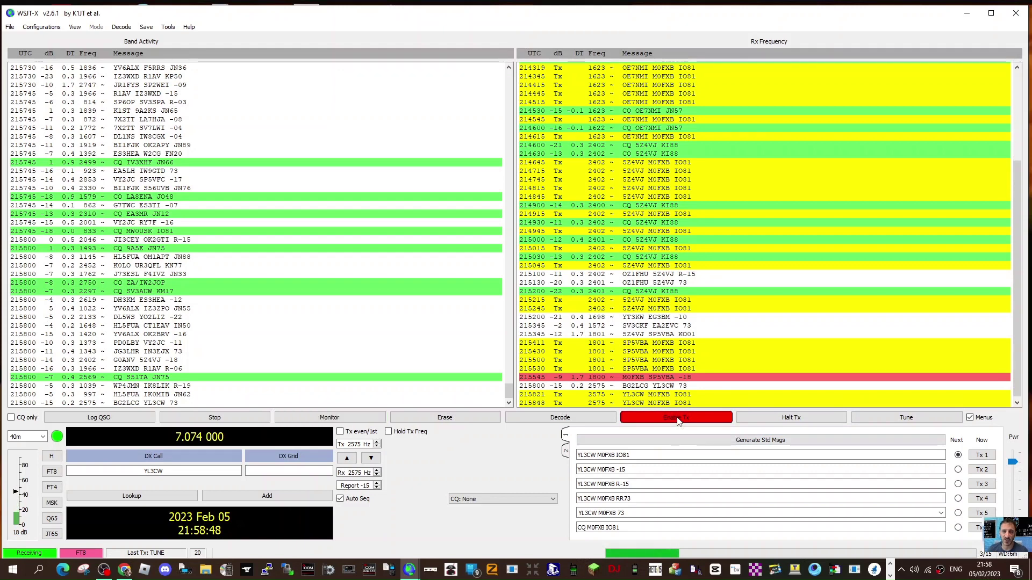